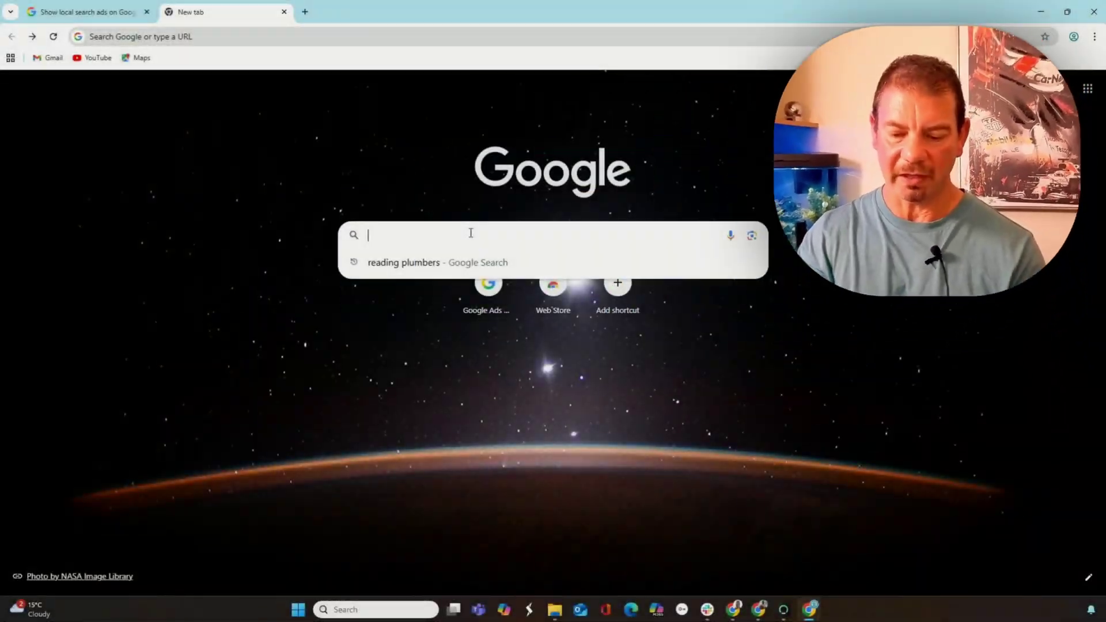
# - Search Google for 'reading plumbers', dismiss the settings notice and scroll to the local Businesses listings
pyautogui.write('pl')
pyautogui.press('BackSpace')
pyautogui.press('BackSpace')
pyautogui.write('reading')
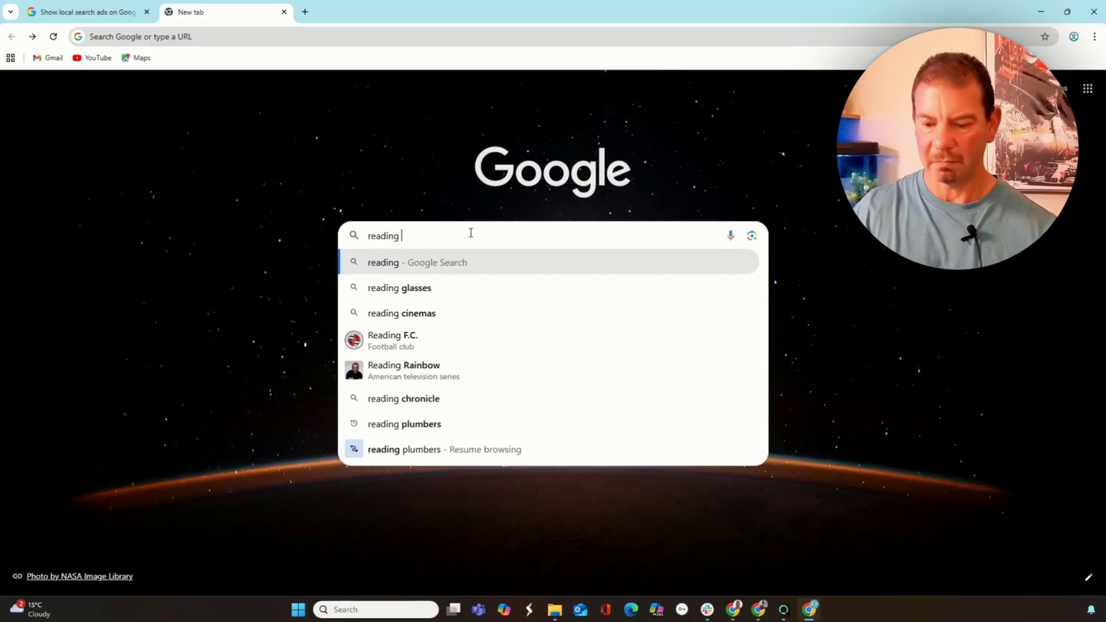
pyautogui.write(' plumbers')
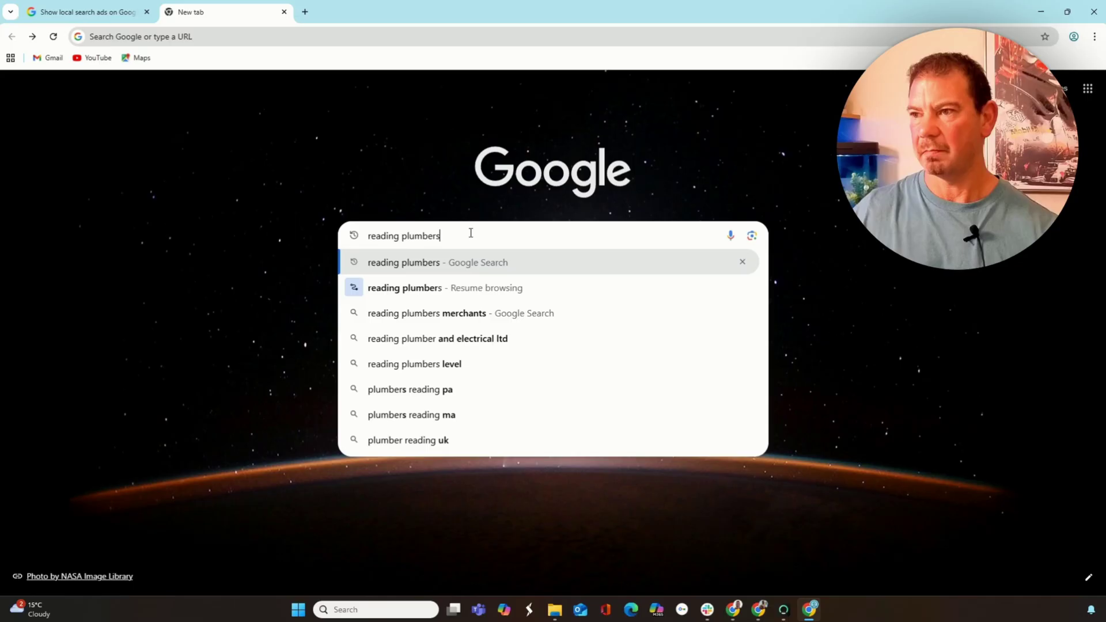
pyautogui.press('Return')
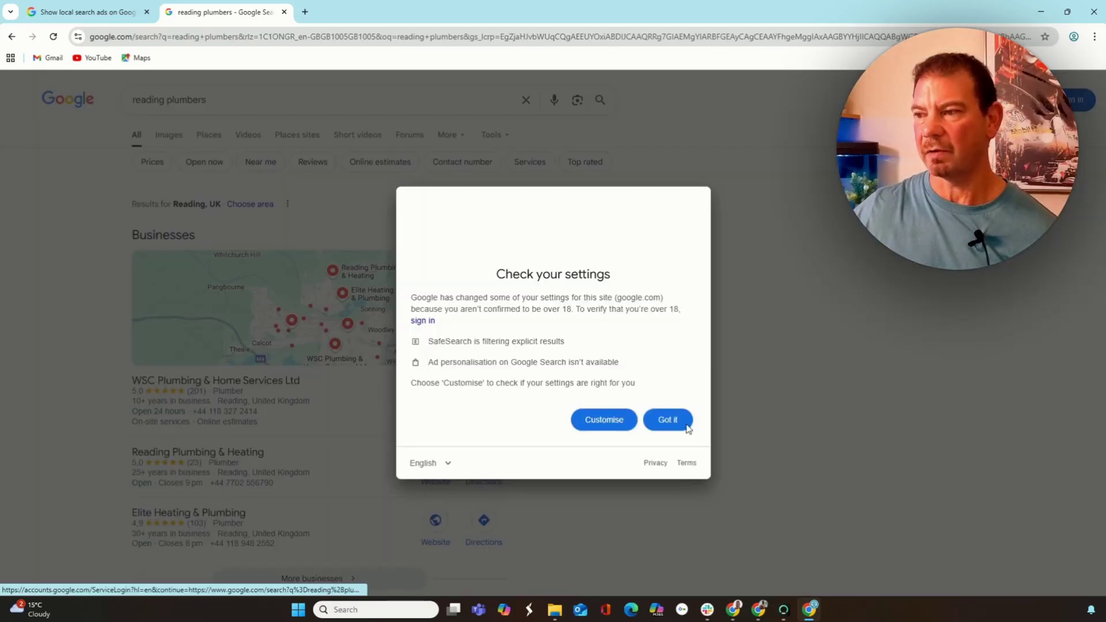
pyautogui.click(687, 426)
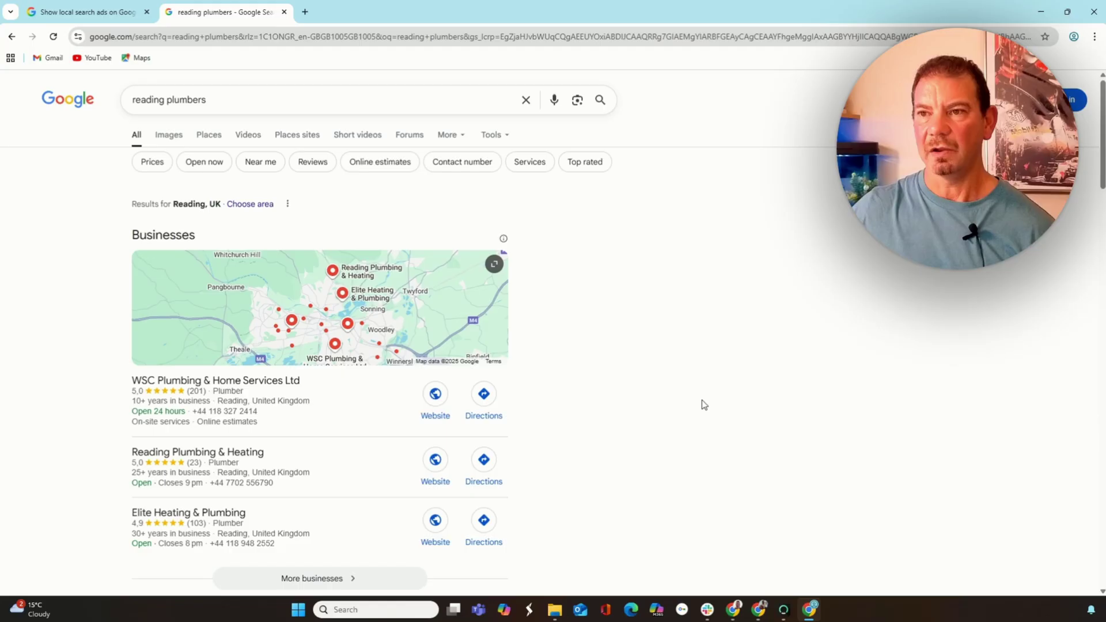
pyautogui.scroll(-1, 534, 439)
pyautogui.scroll(-3, 534, 439)
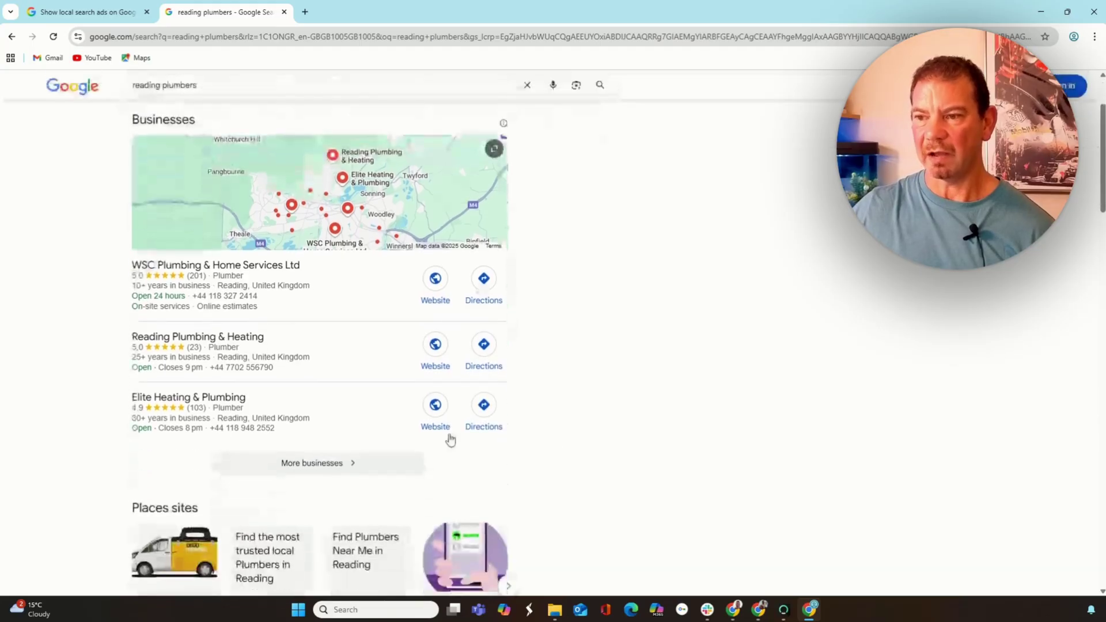
# - Open the full Places results for Reading plumbers via More businesses
pyautogui.click(306, 464)
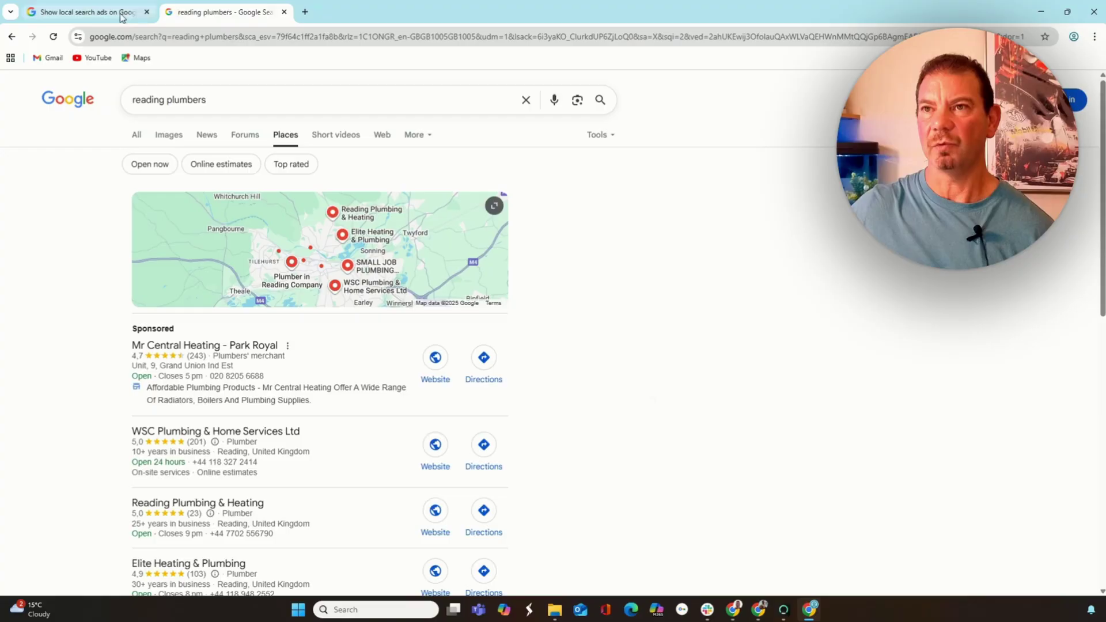
# - Switch to the Google Maps search ads help article and scroll through its instructions
pyautogui.click(100, 16)
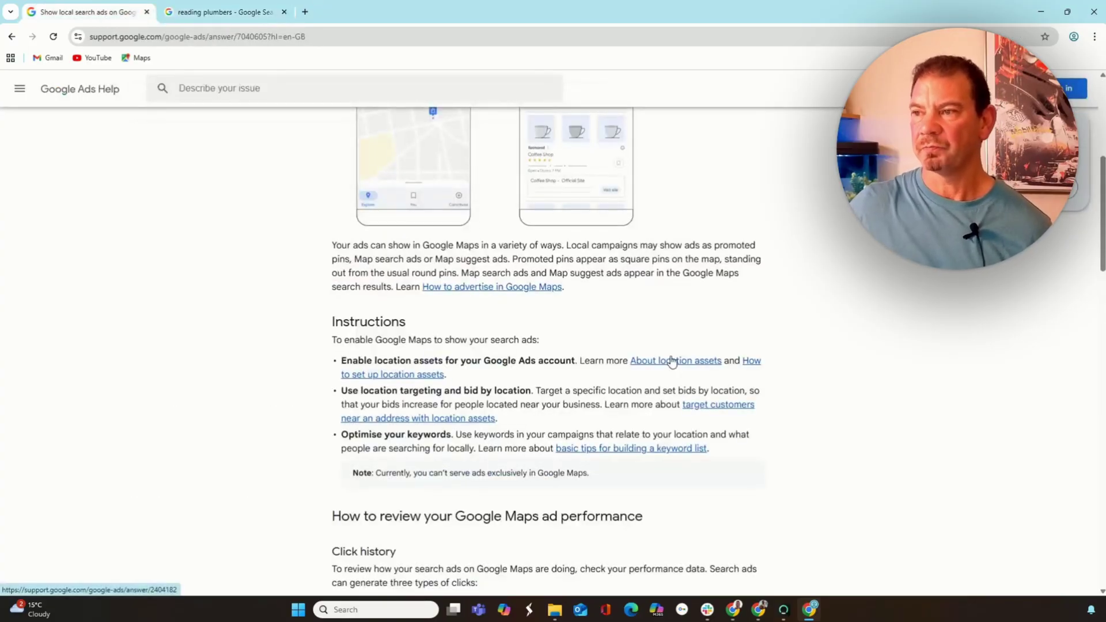
pyautogui.scroll(3, 671, 361)
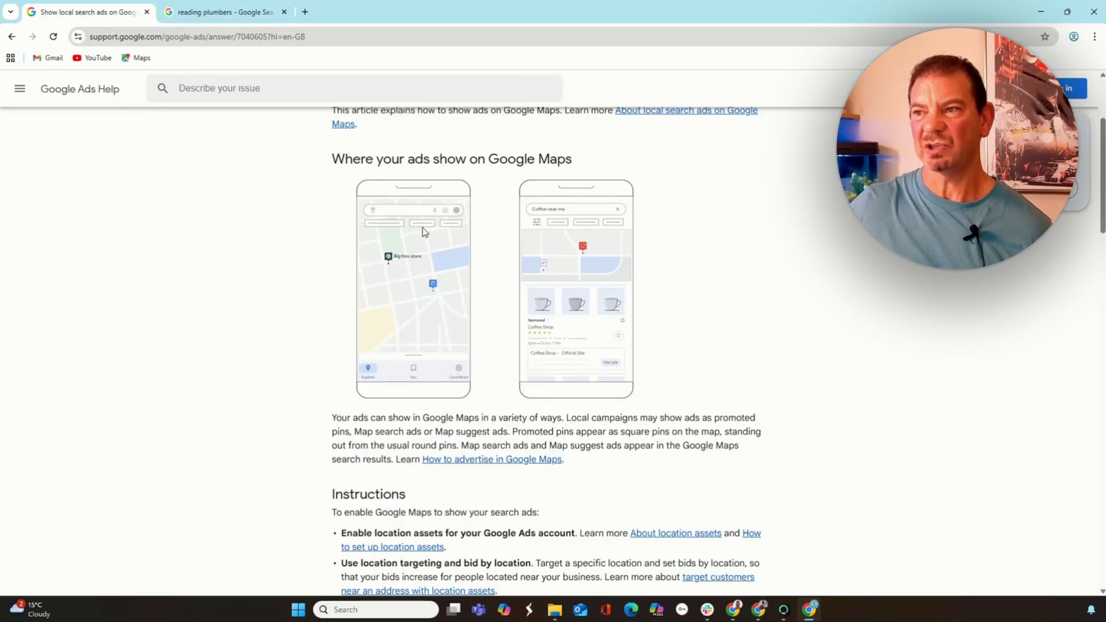
pyautogui.scroll(-3, 730, 361)
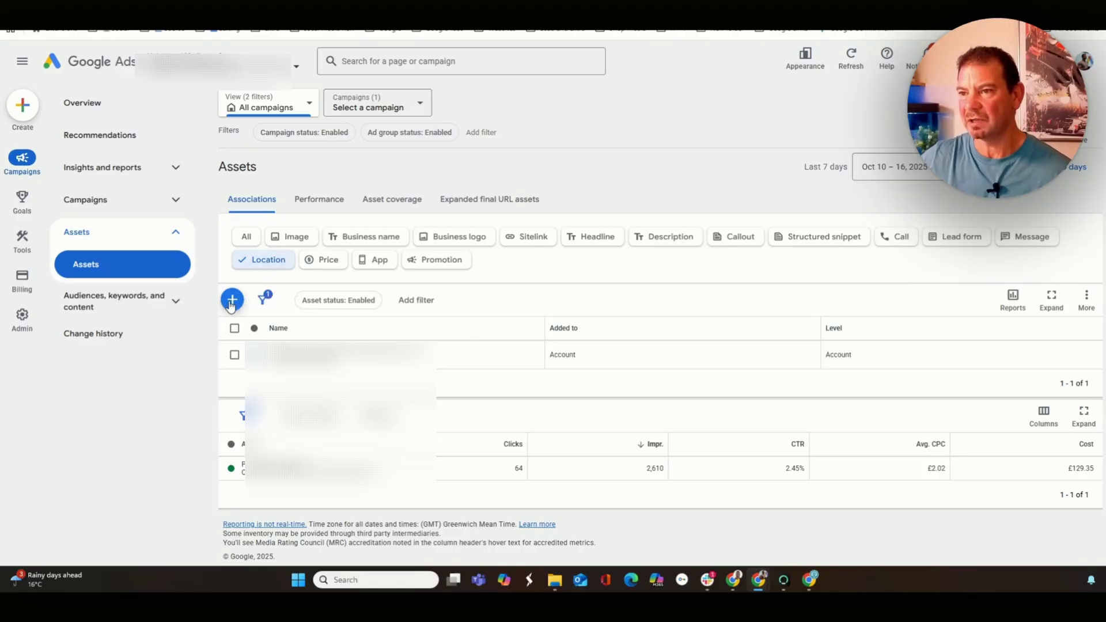
# - Create a new location asset applied at Campaign level, sourcing locations from Location groups
pyautogui.click(231, 300)
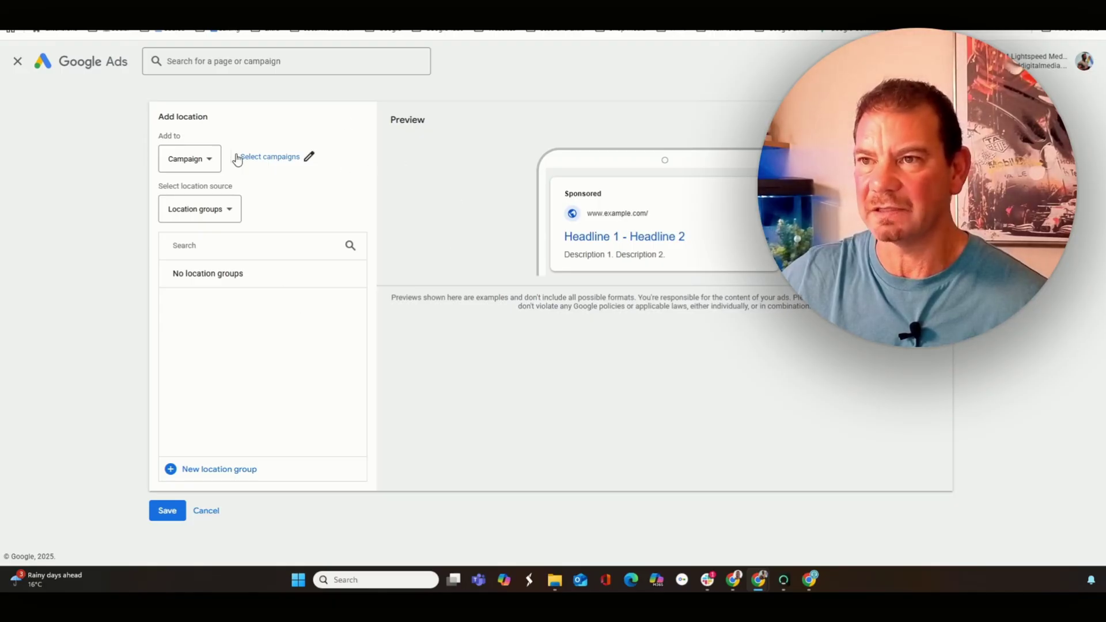
pyautogui.click(208, 164)
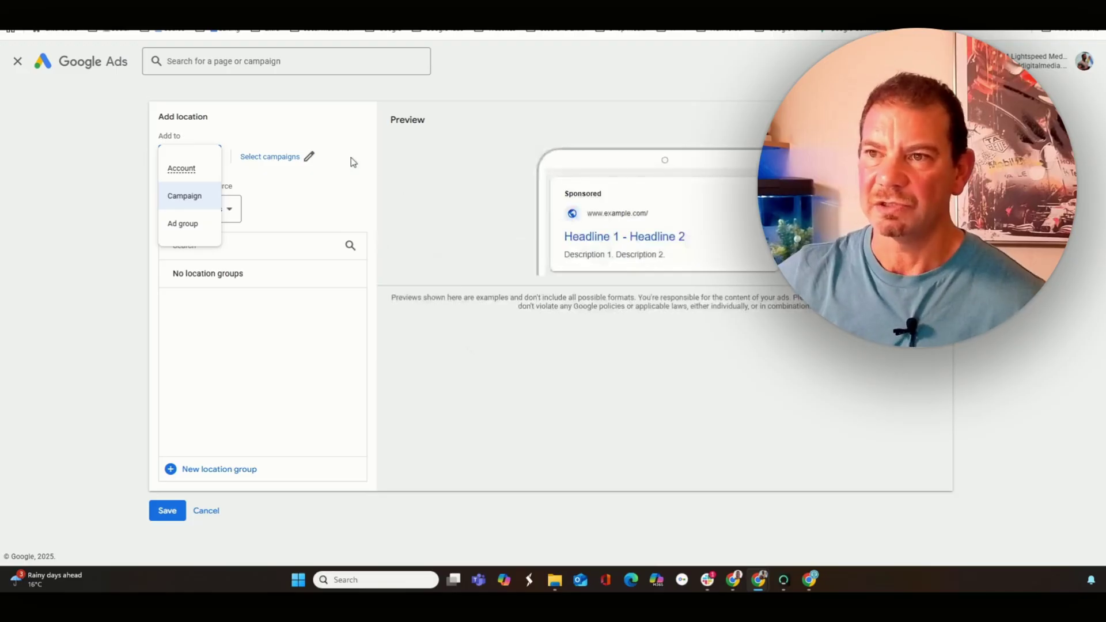
pyautogui.moveTo(183, 203)
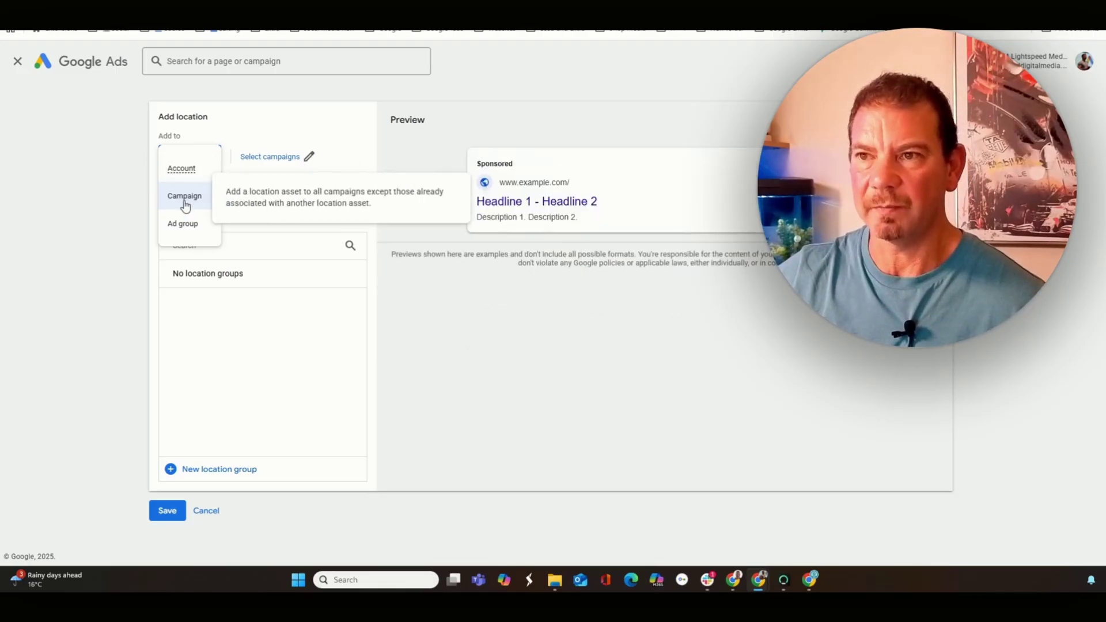
pyautogui.click(399, 304)
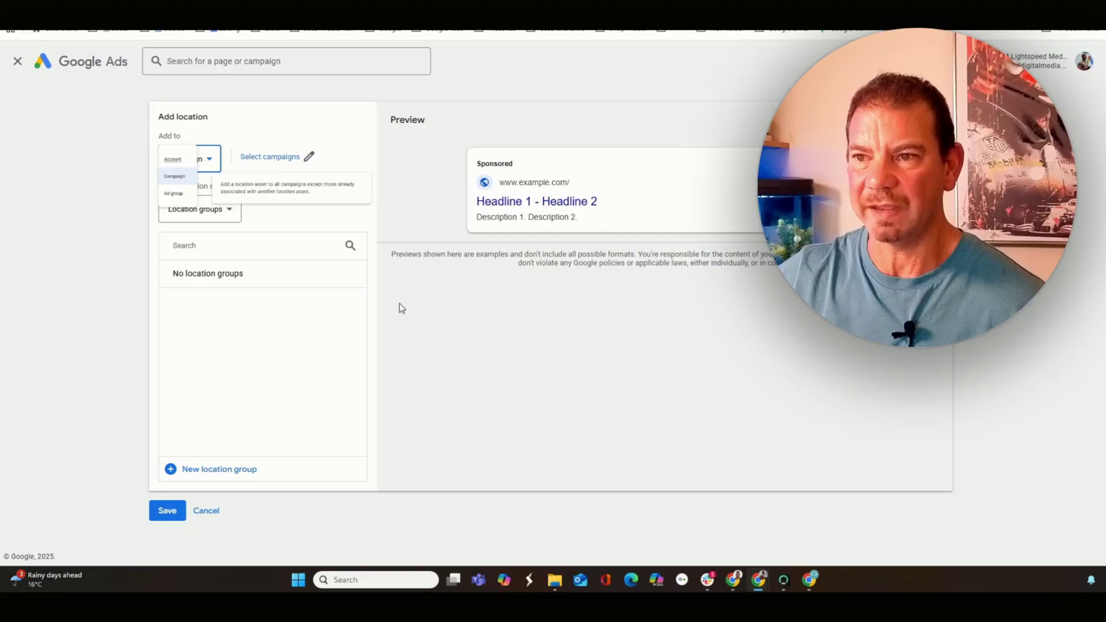
pyautogui.click(224, 211)
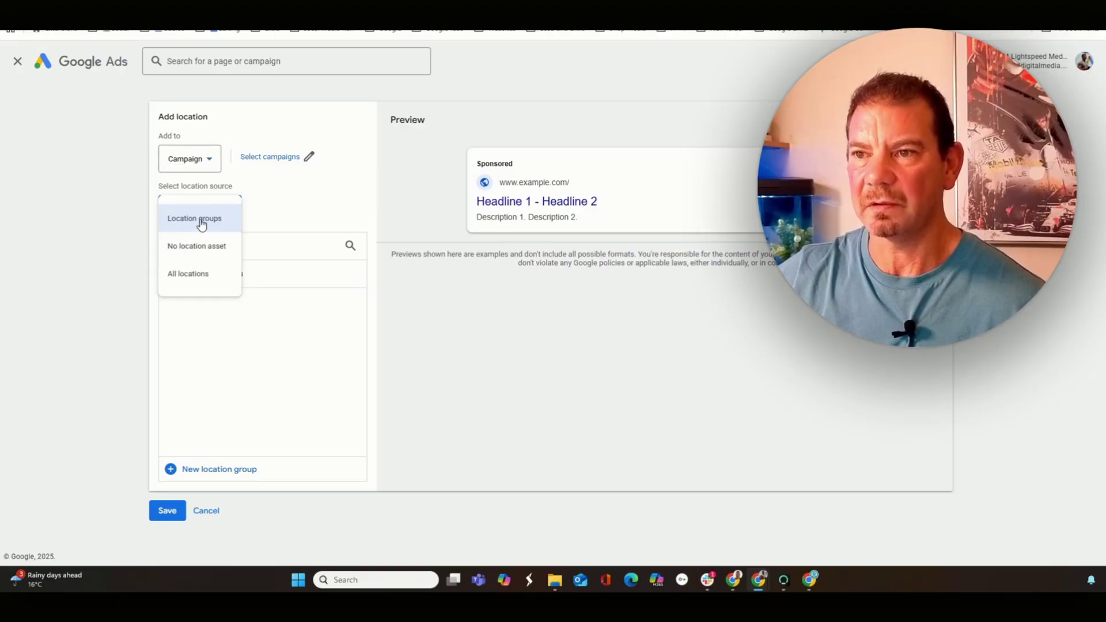
pyautogui.click(417, 192)
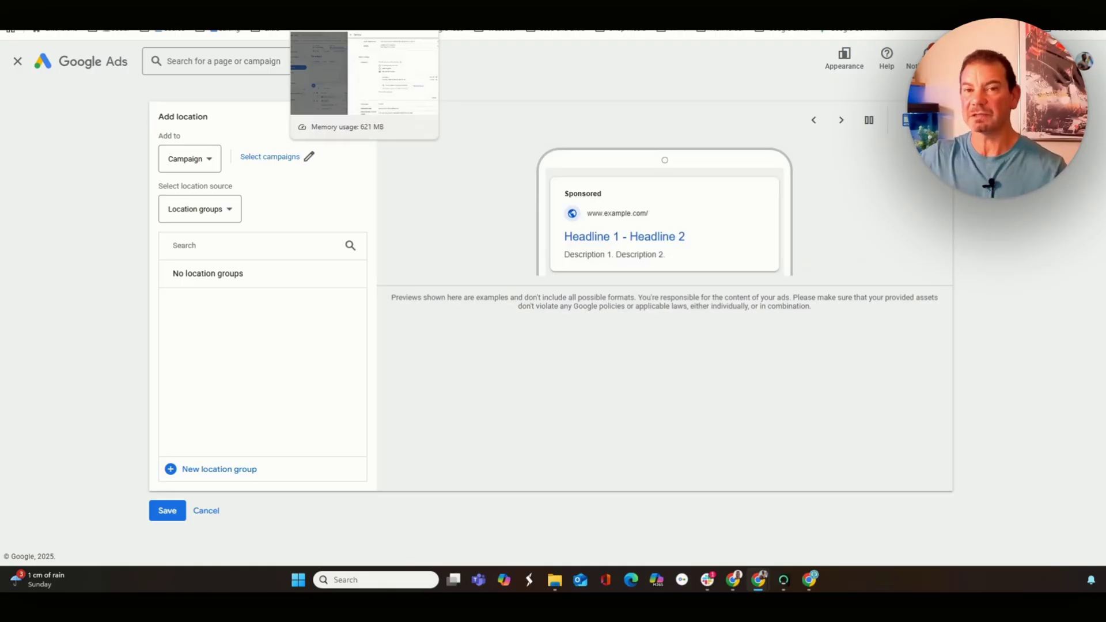
# - In advanced location search, replace the old Reading target with 'Reading, England, United Kingdom'
pyautogui.click(363, 26)
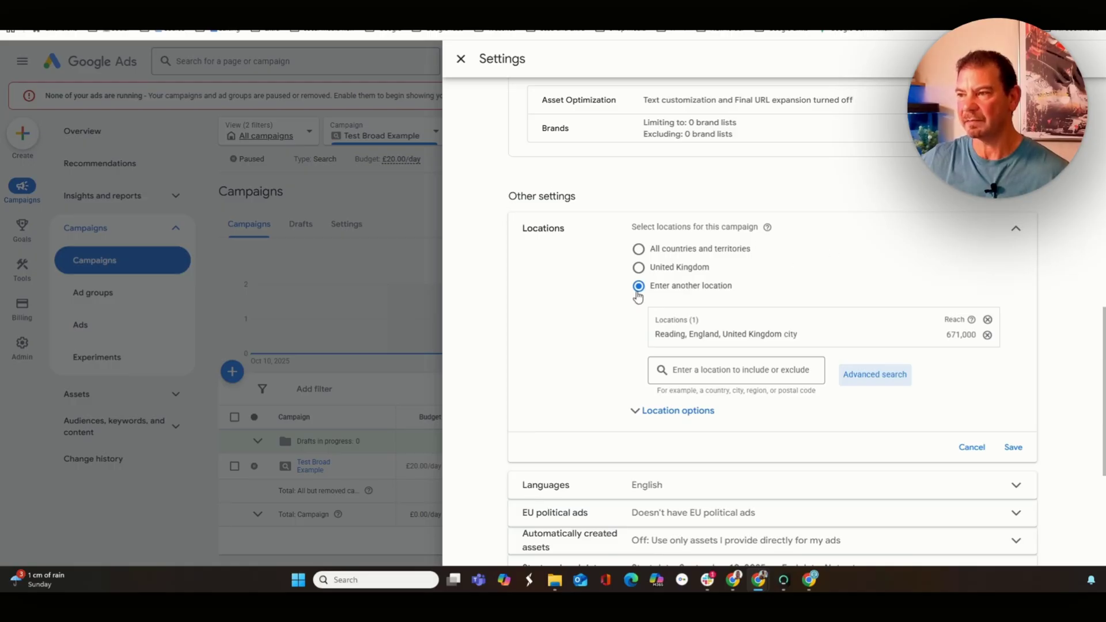
pyautogui.click(873, 383)
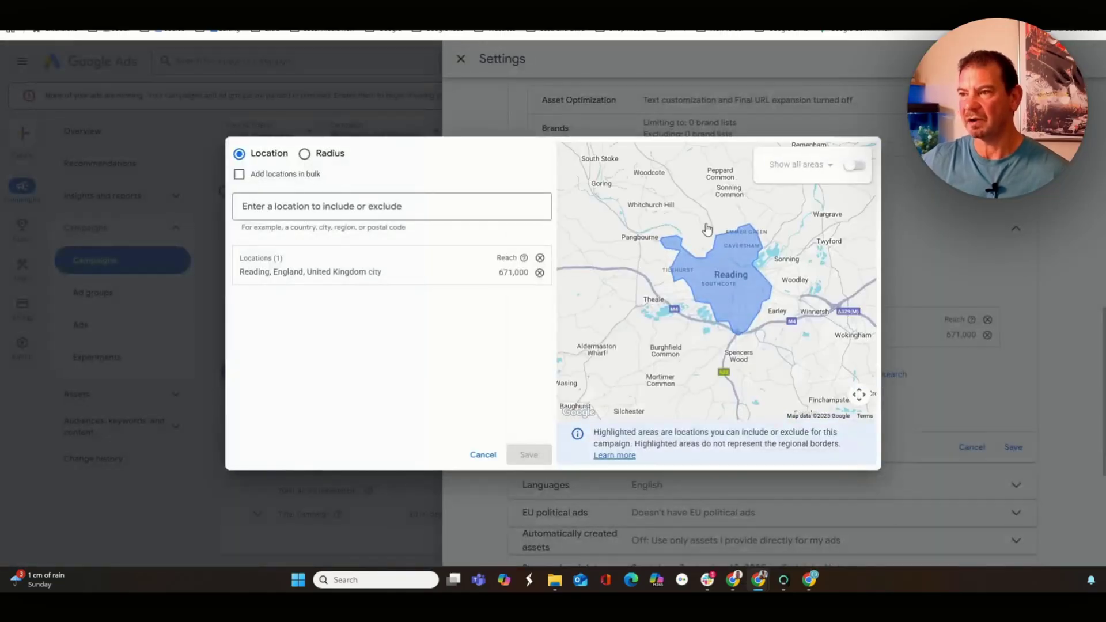
pyautogui.click(540, 273)
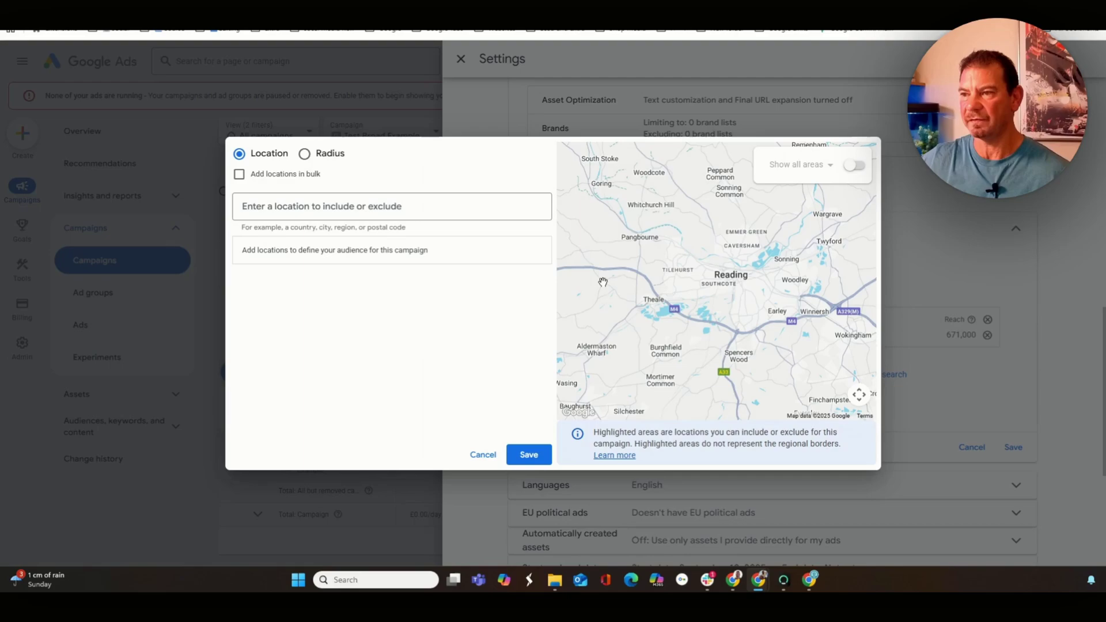
pyautogui.click(397, 207)
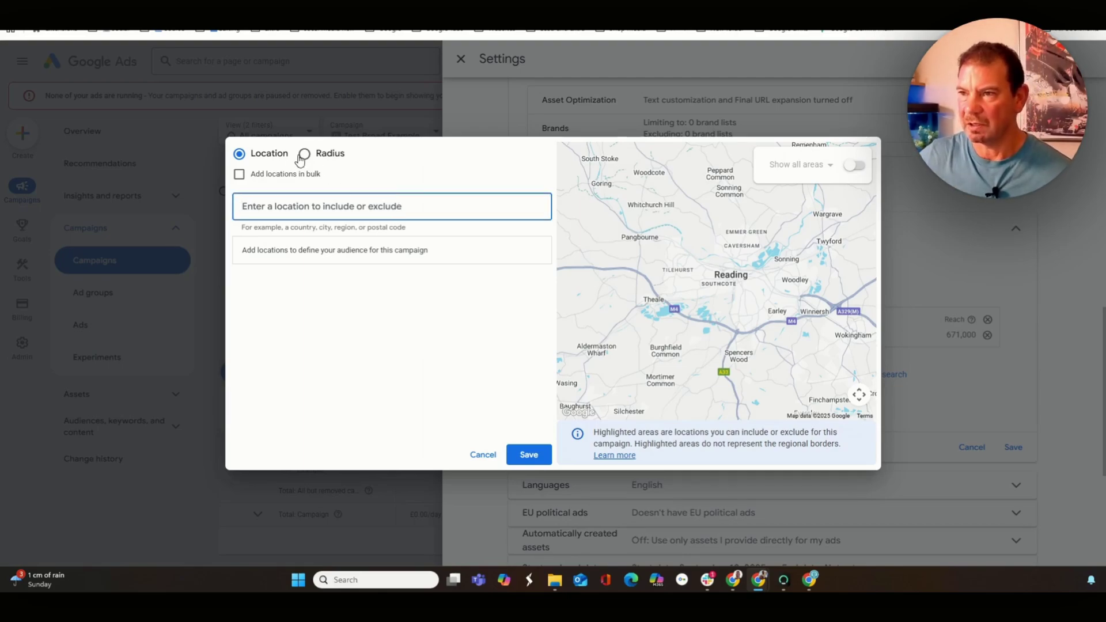
pyautogui.write('reading')
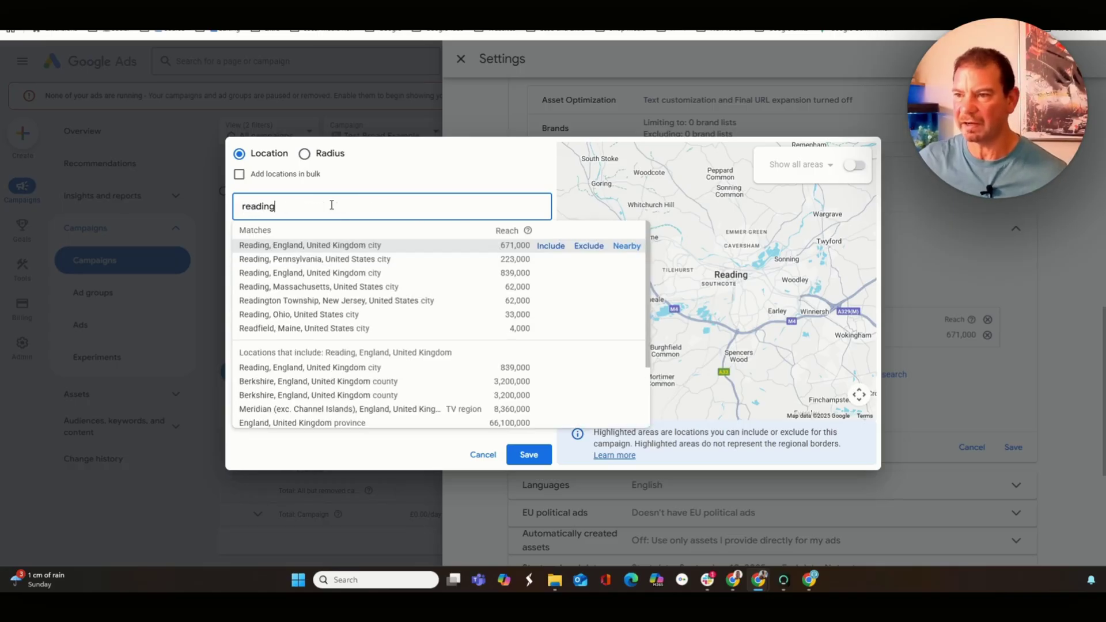
pyautogui.moveTo(601, 259)
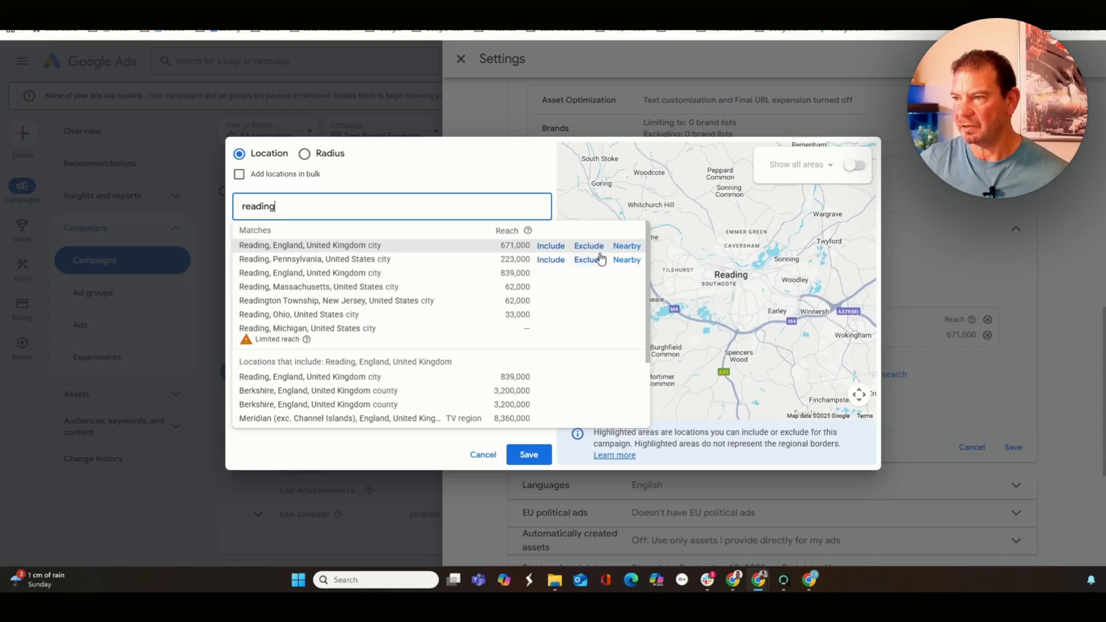
pyautogui.click(551, 246)
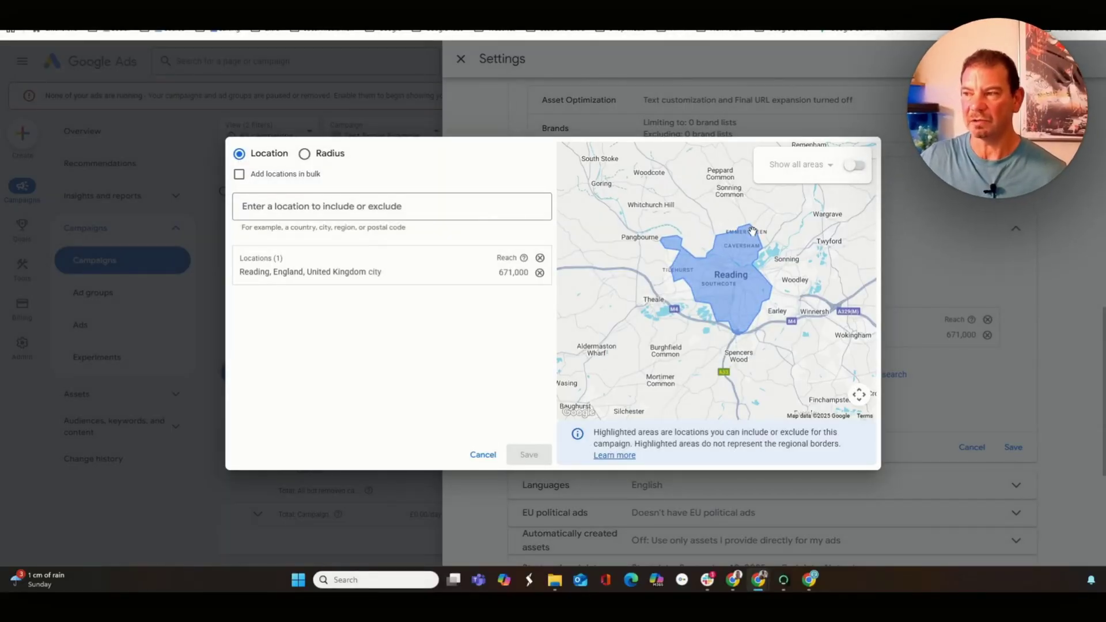
# - Add a radius target centred on Reading in advanced location search
pyautogui.click(303, 155)
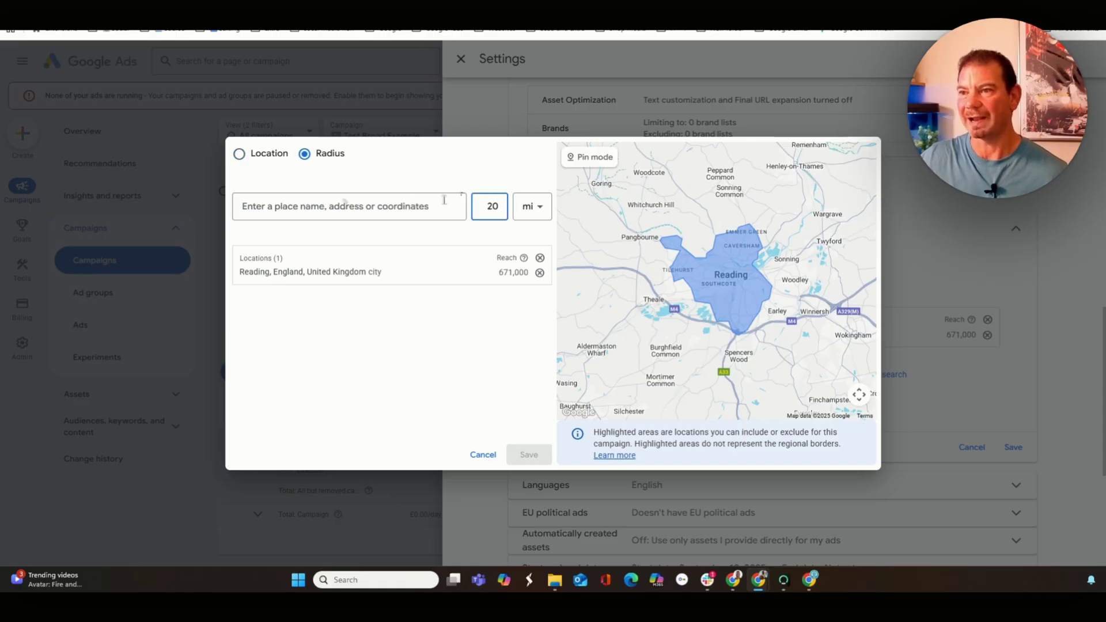
pyautogui.click(364, 212)
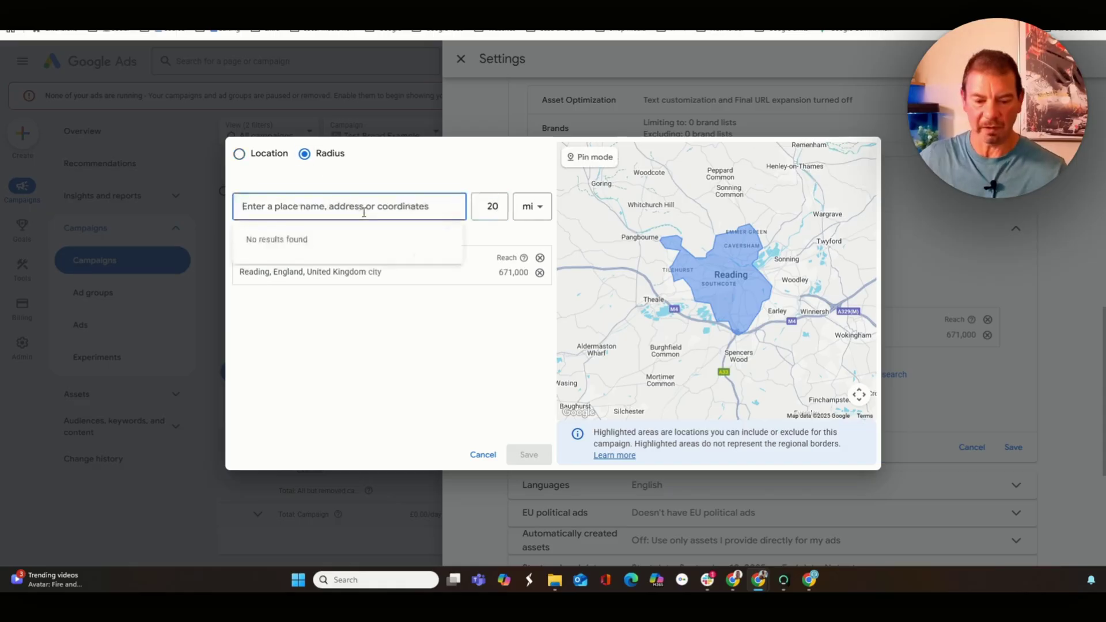
pyautogui.write('reading')
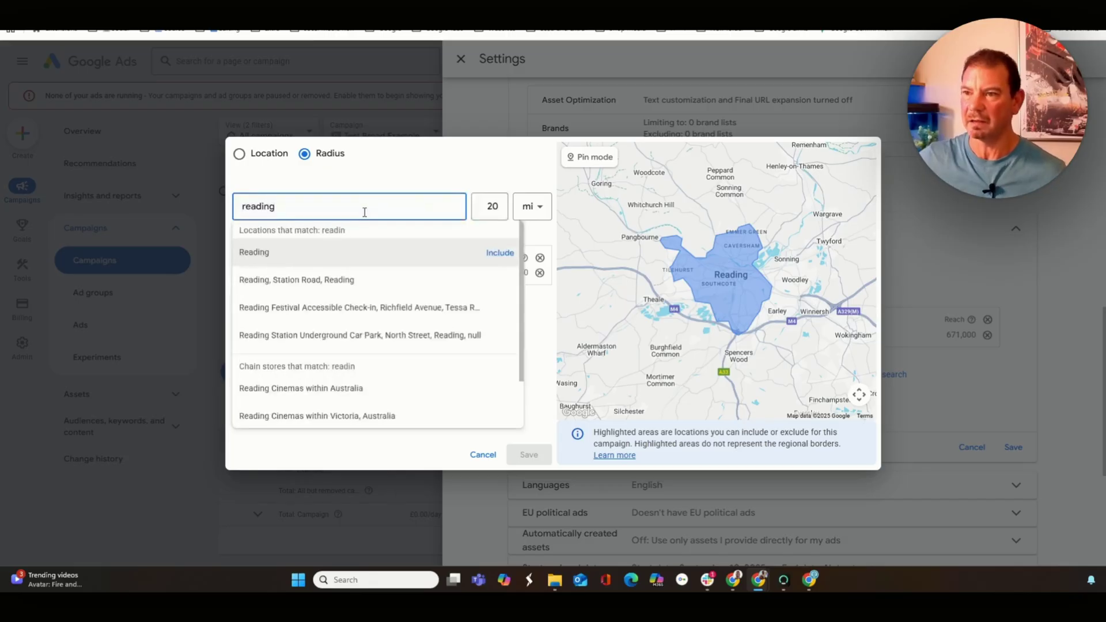
pyautogui.click(494, 253)
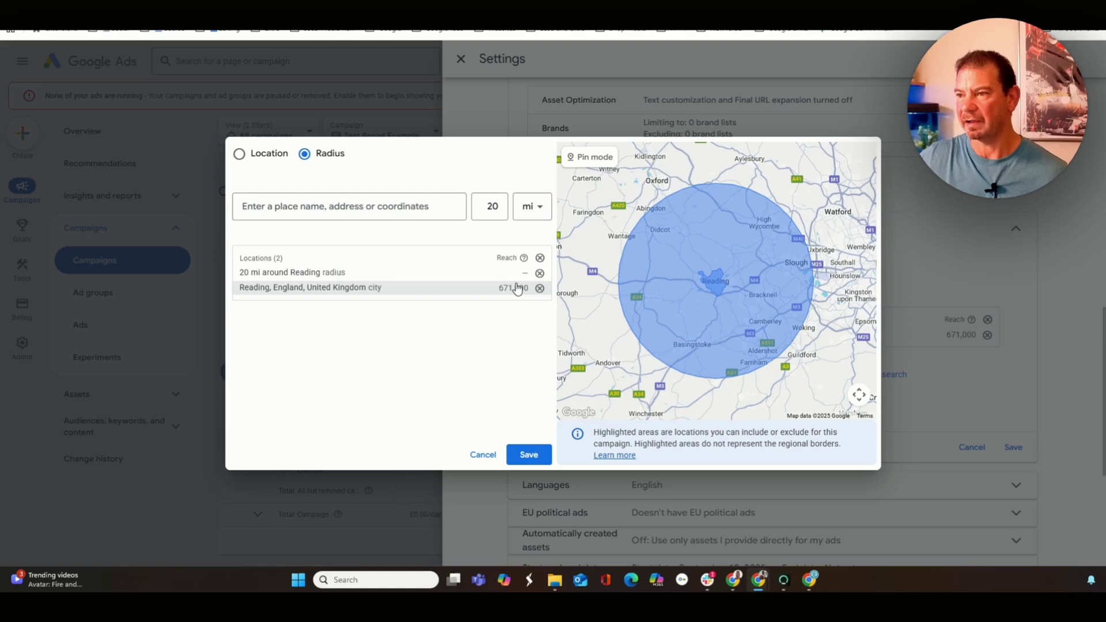
# - Set the Reading radius to 10 mi, save it, and remove the Reading city target
pyautogui.click(472, 274)
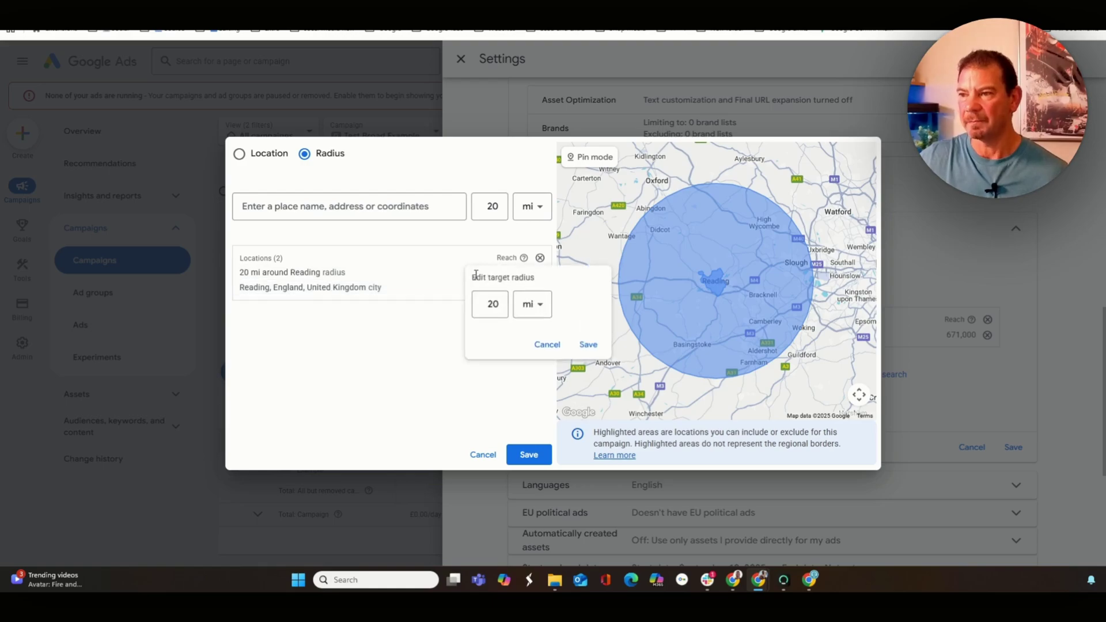
pyautogui.write('==1')
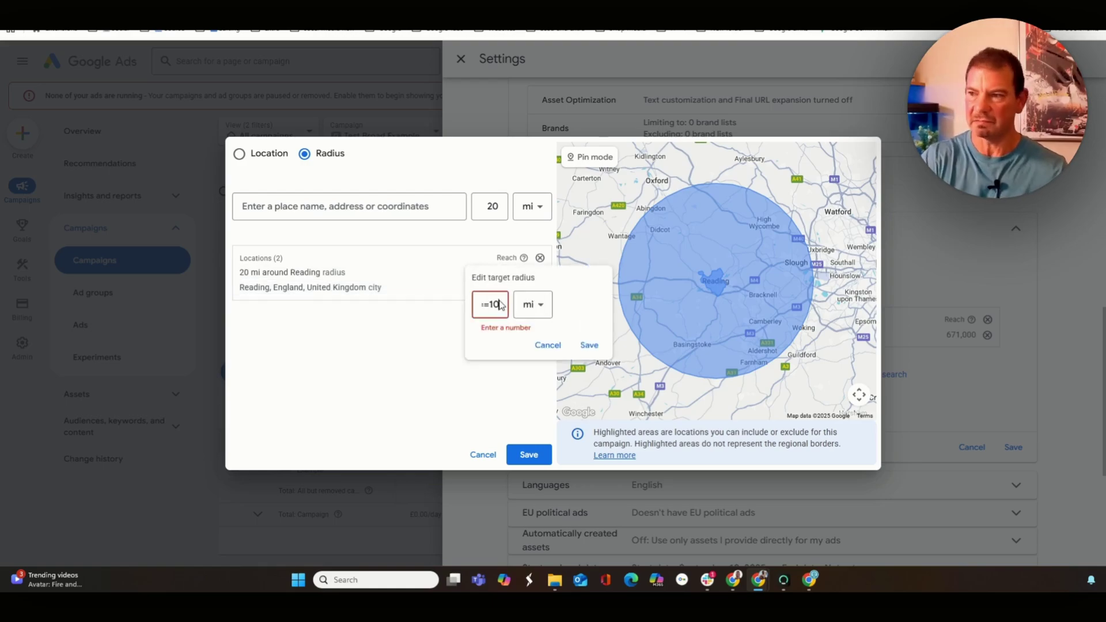
pyautogui.press('BackSpace')
pyautogui.press('BackSpace')
pyautogui.press('BackSpace')
pyautogui.press('BackSpace')
pyautogui.write('1')
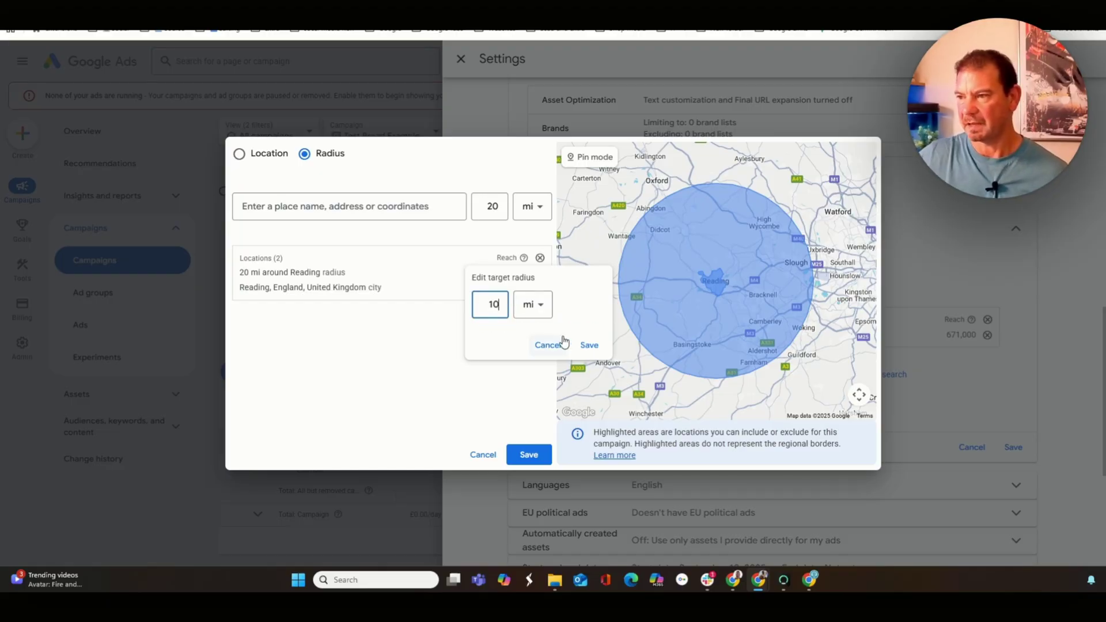
pyautogui.write('0')
pyautogui.click(589, 345)
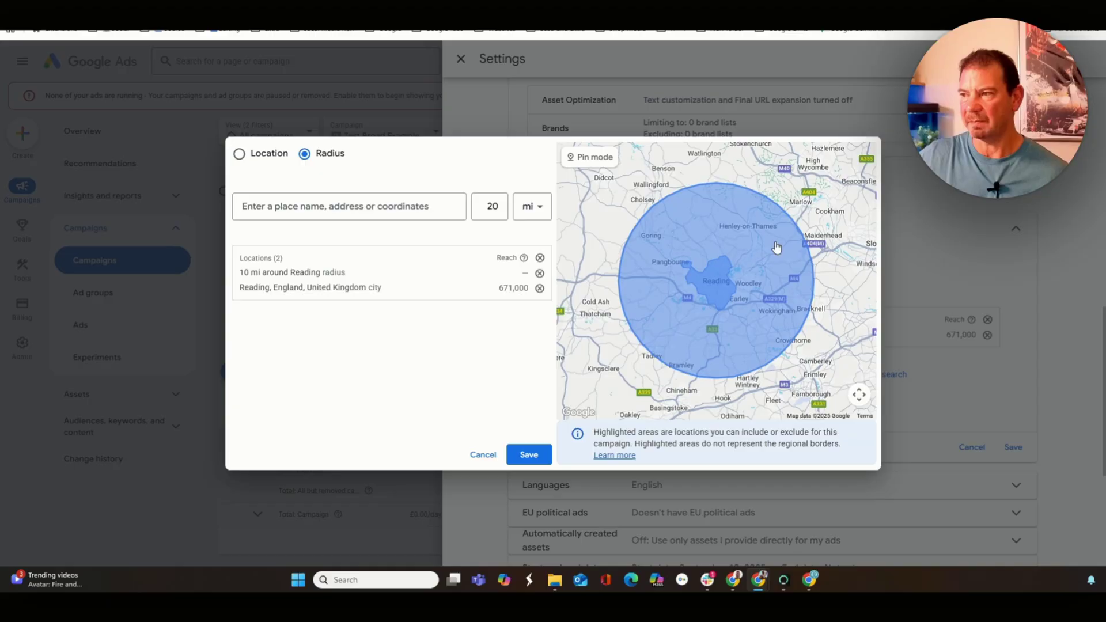
pyautogui.click(540, 289)
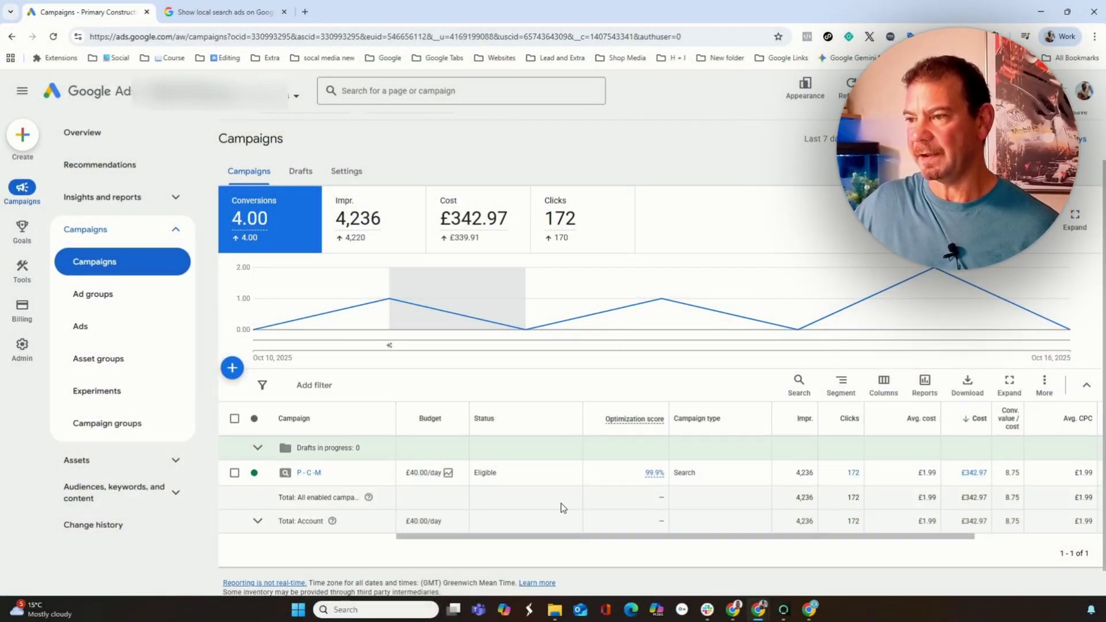
# - Segment the Search campaign's stats by Click type and scroll through the resulting rows
pyautogui.click(840, 385)
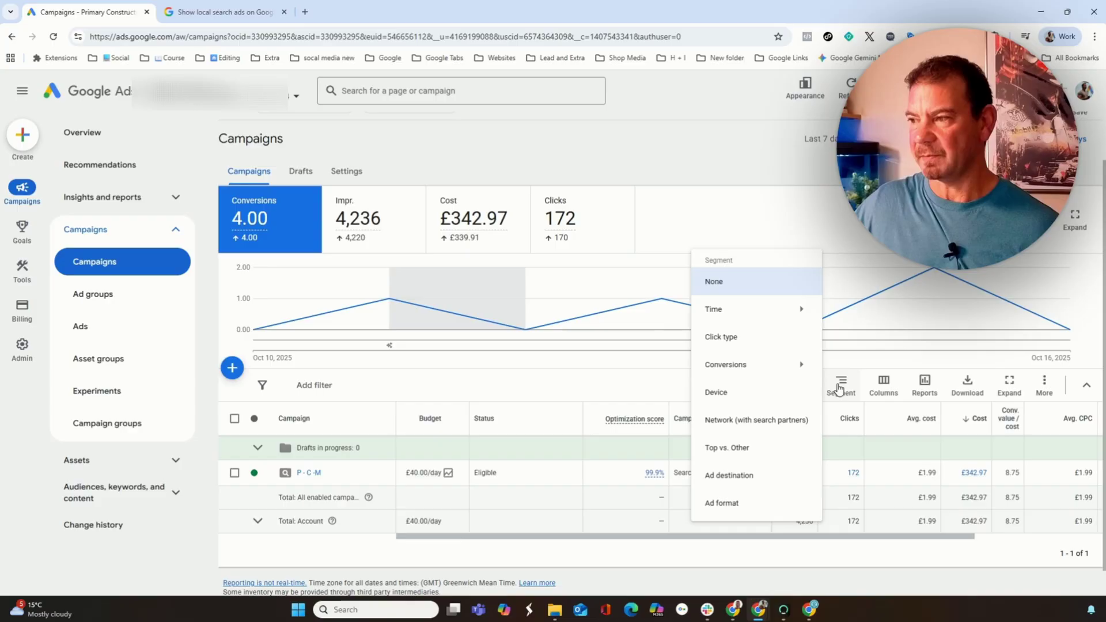
pyautogui.click(725, 338)
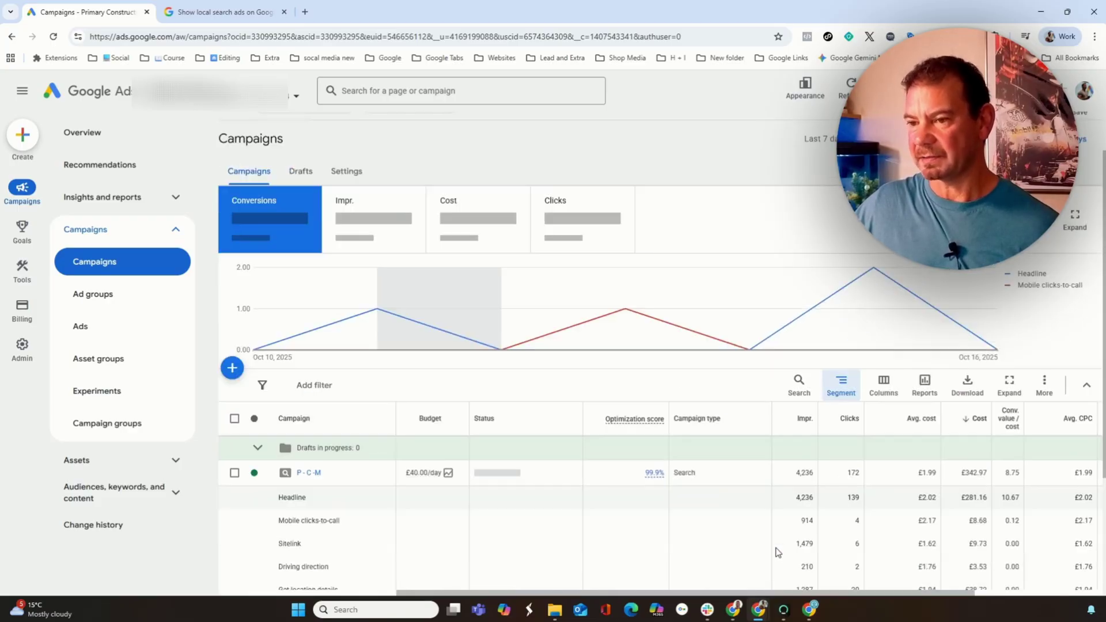
pyautogui.scroll(-2, 748, 547)
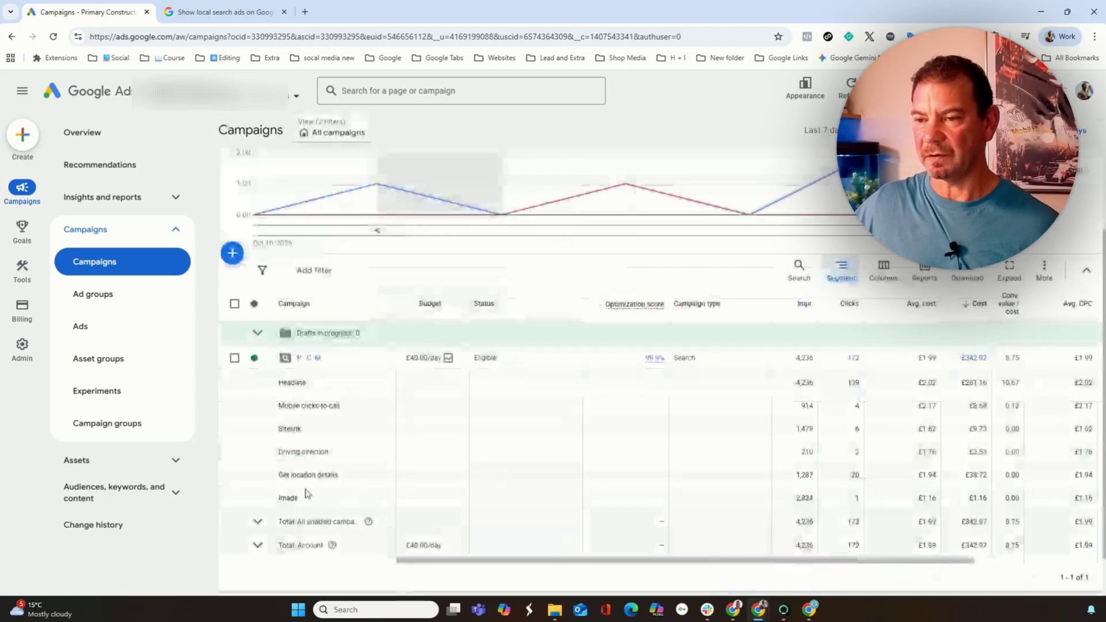